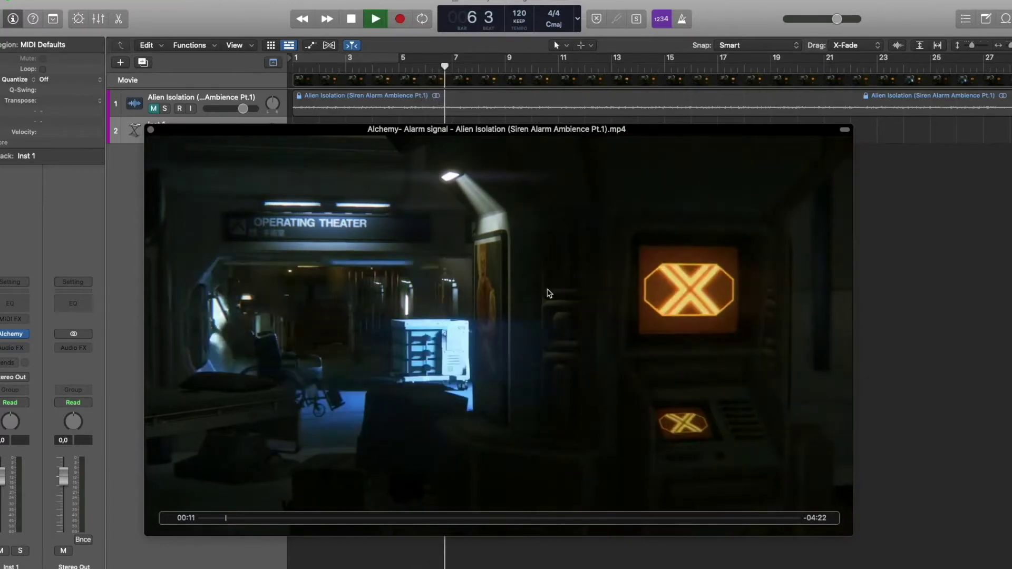
Stop the movie playback, switch Alchemy to its Advanced view and initialize the preset
{"action": "key", "text": "space"}
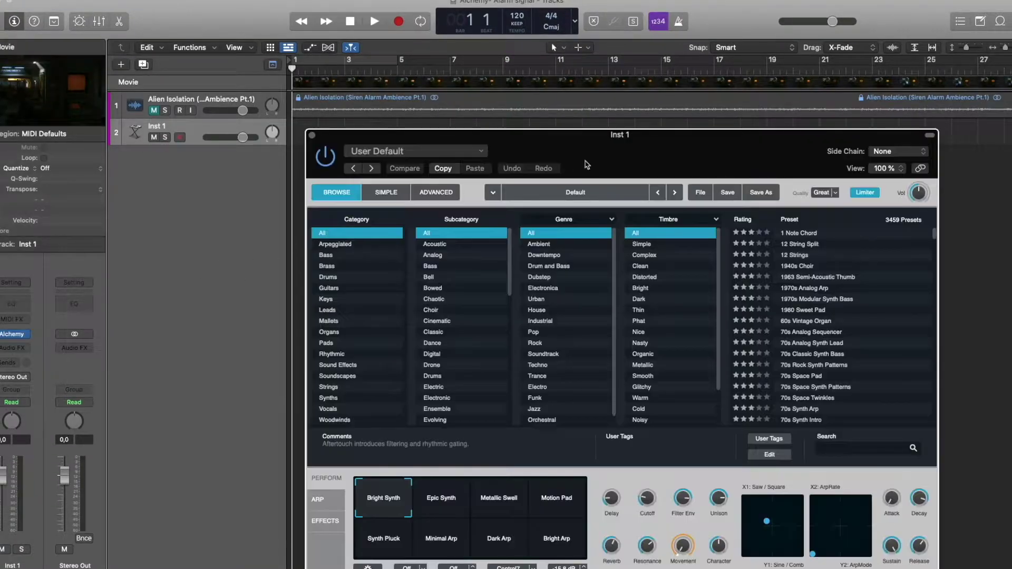
{"action": "left_click_drag", "start_coordinate": [586, 165], "coordinate": [439, 90]}
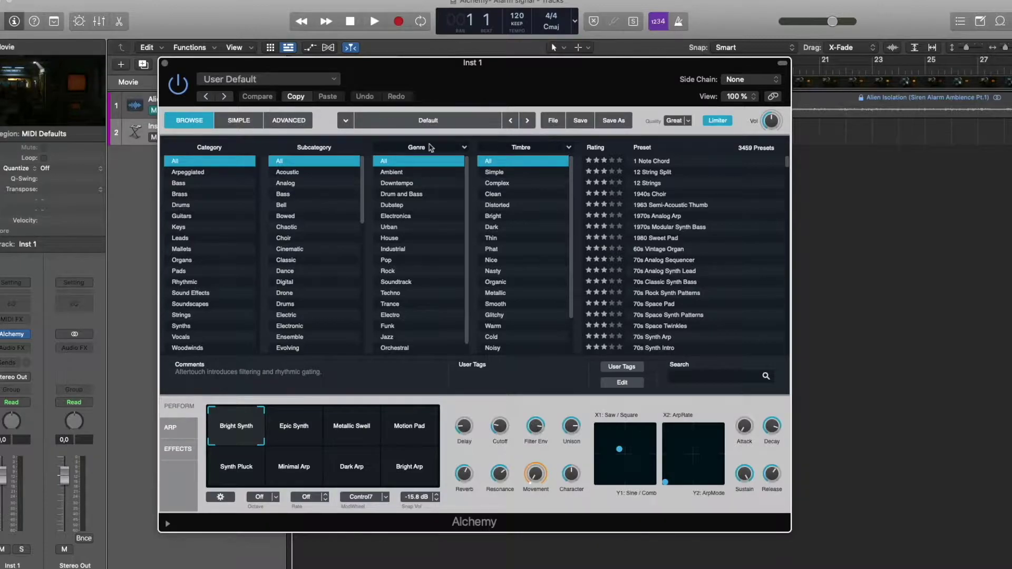
{"action": "left_click", "coordinate": [290, 121]}
{"action": "left_click", "coordinate": [552, 120]}
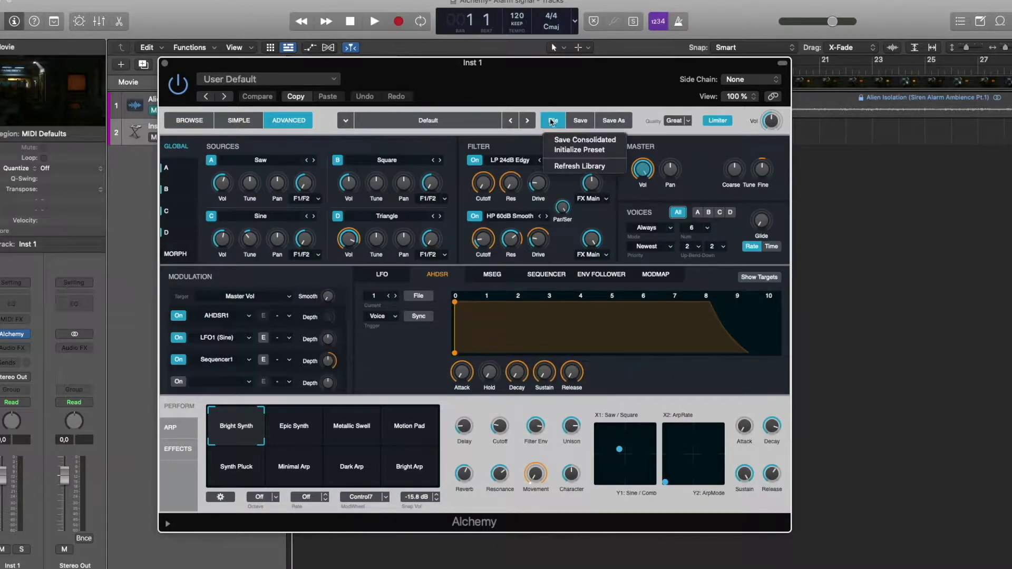
{"action": "left_click", "coordinate": [579, 150]}
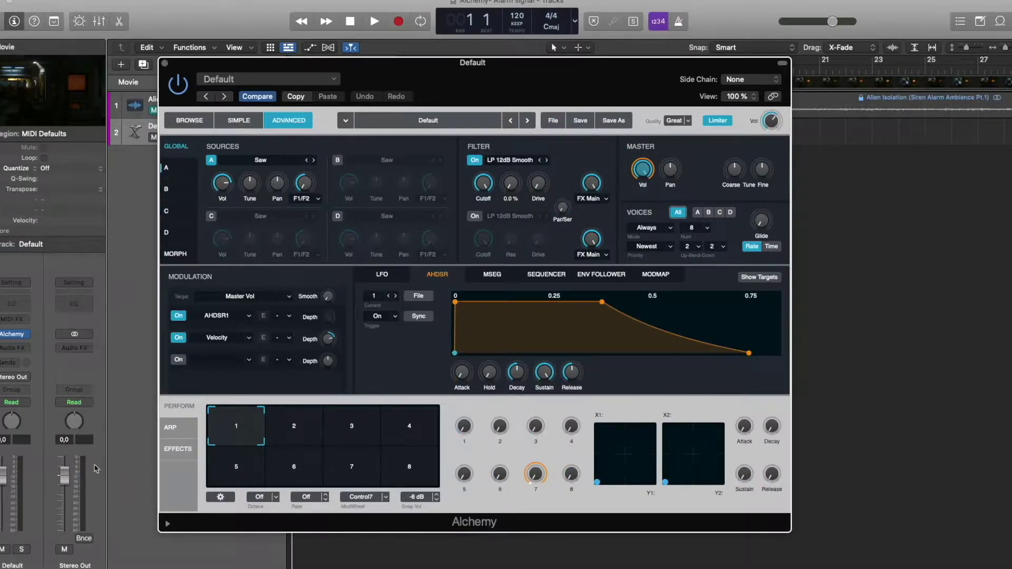
Audition the electric motor and pass-by hum recordings in the Sound Sover > Electric Field folder in Finder
{"action": "left_click", "coordinate": [190, 550]}
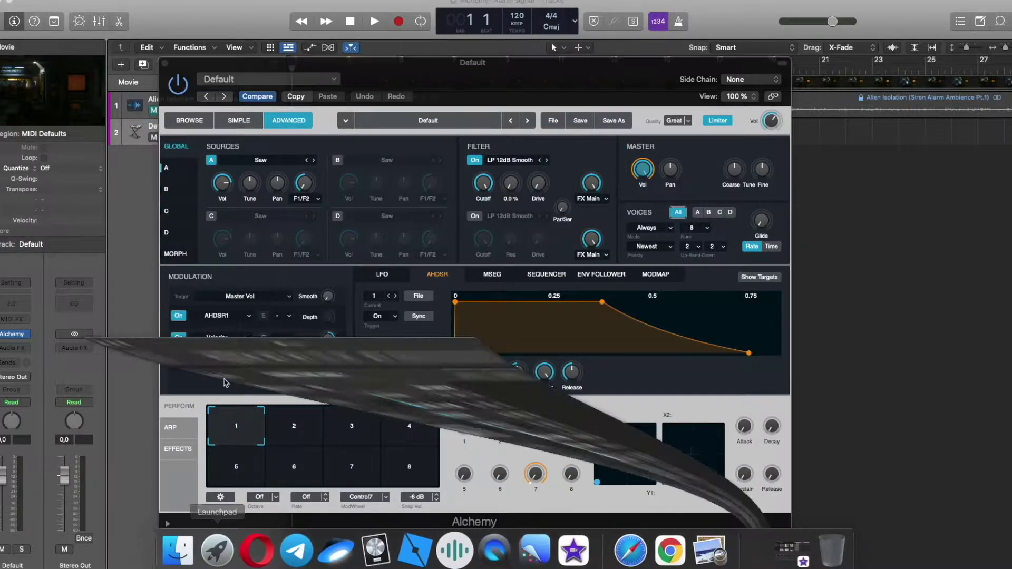
{"action": "left_click_drag", "start_coordinate": [277, 315], "coordinate": [270, 133]}
{"action": "left_click_drag", "start_coordinate": [445, 352], "coordinate": [752, 495]}
{"action": "left_click", "coordinate": [219, 358]}
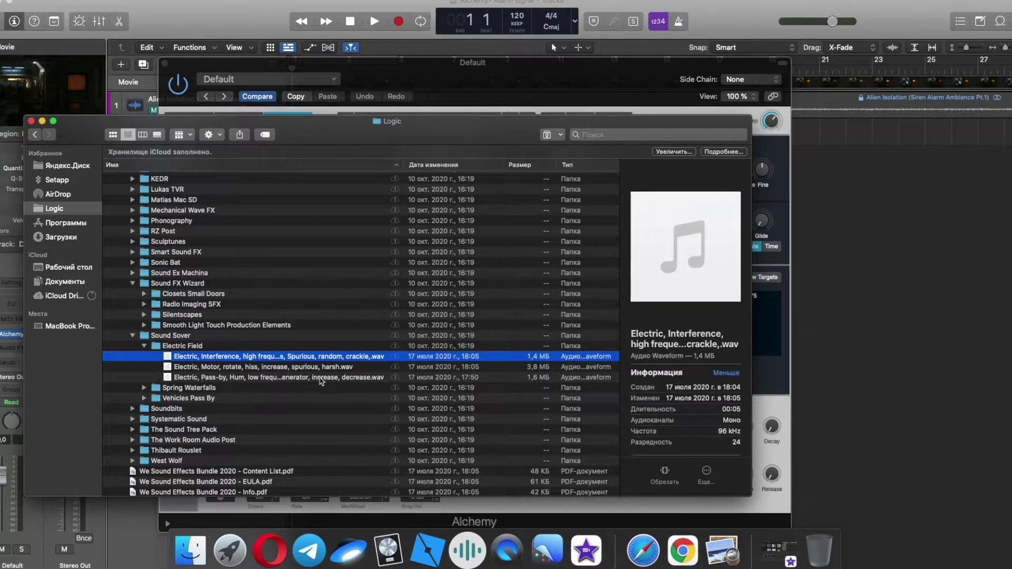
{"action": "left_click", "coordinate": [326, 371]}
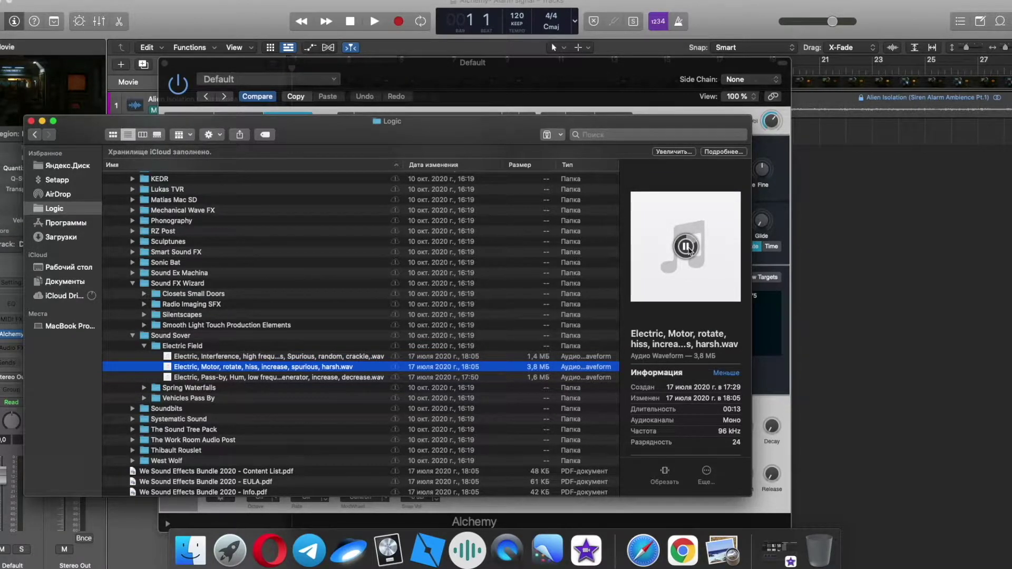
{"action": "left_click", "coordinate": [352, 378]}
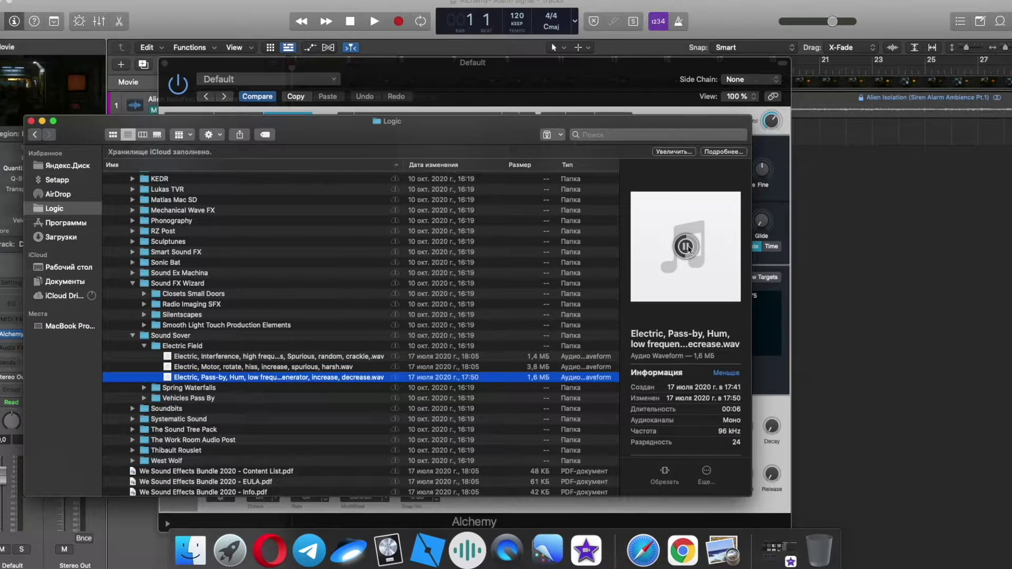
Load the "Electric, Pass-by, Hum, low frequ...enerator, increase, decrease.wav" recording into Alchemy's source A
{"action": "left_click_drag", "start_coordinate": [403, 134], "coordinate": [723, 130]}
{"action": "left_click_drag", "start_coordinate": [489, 375], "coordinate": [246, 192]}
{"action": "left_click_drag", "start_coordinate": [400, 120], "coordinate": [218, 115]}
{"action": "left_click", "coordinate": [177, 110]}
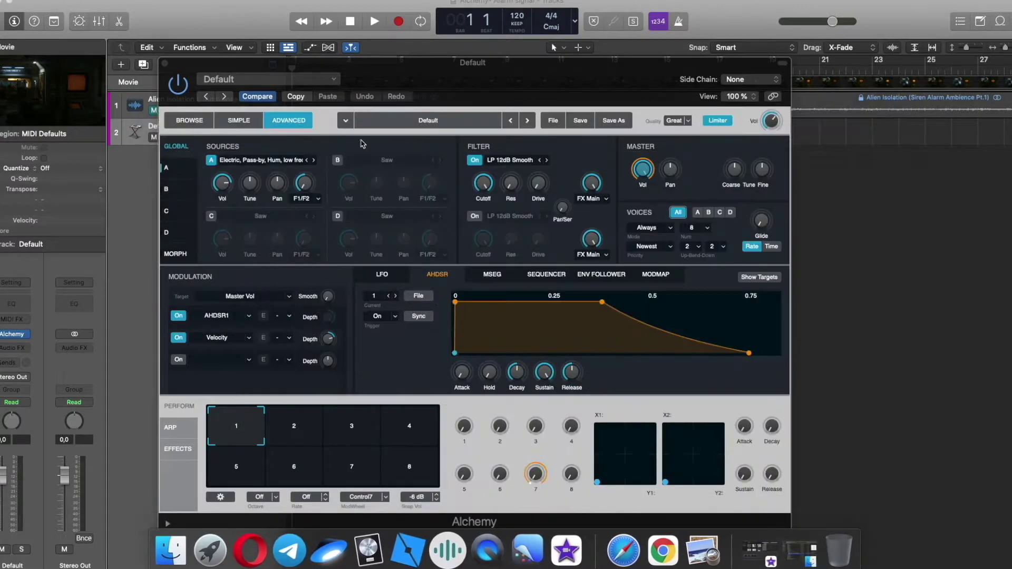
Show the detailed settings of source A in Alchemy and adjust its Spectral volume
{"action": "left_click_drag", "start_coordinate": [425, 87], "coordinate": [409, 79]}
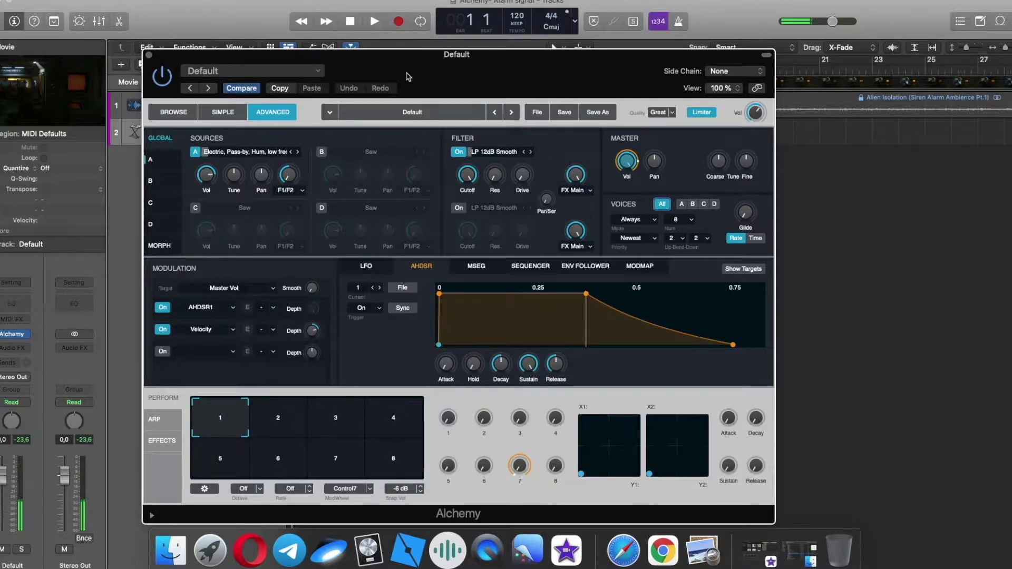
{"action": "left_click_drag", "start_coordinate": [417, 72], "coordinate": [406, 51]}
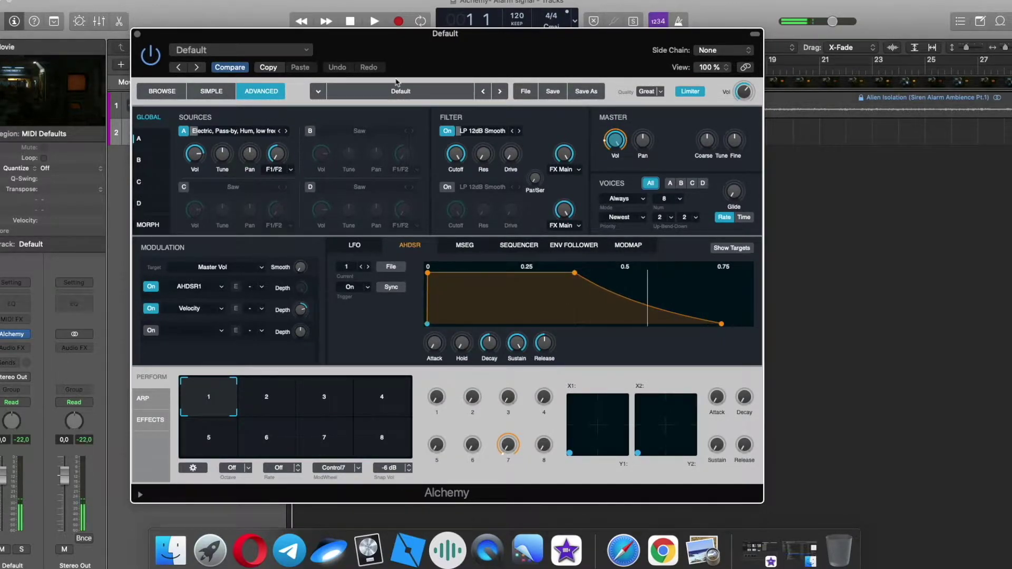
{"action": "left_click", "coordinate": [147, 140]}
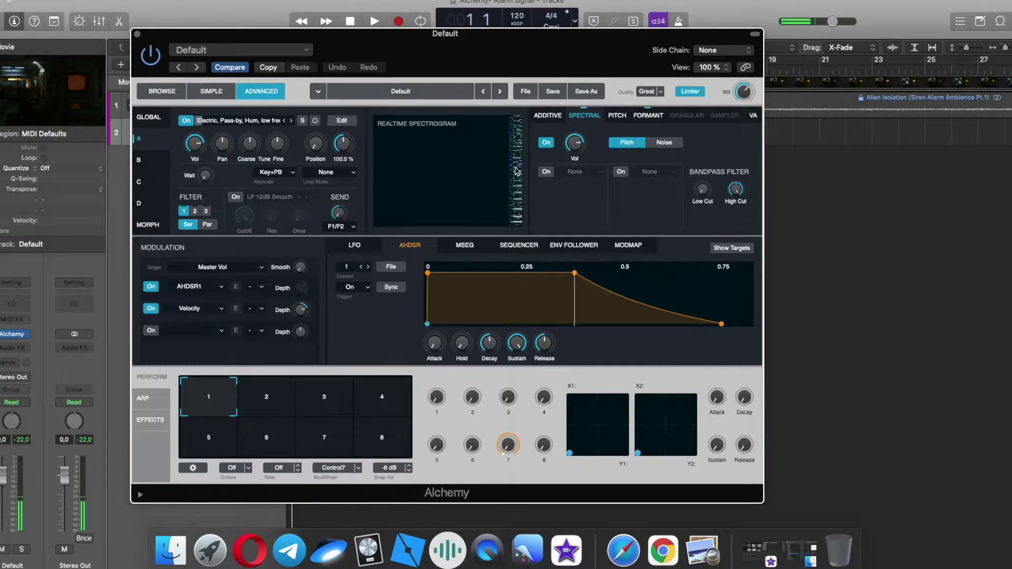
{"action": "left_click", "coordinate": [571, 151]}
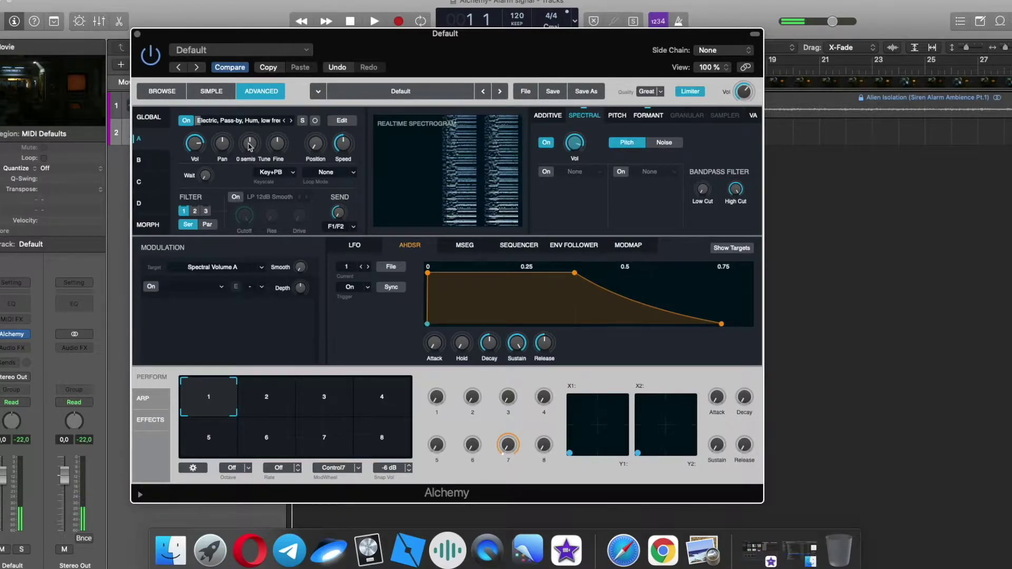
{"action": "mouse_move", "coordinate": [255, 145]}
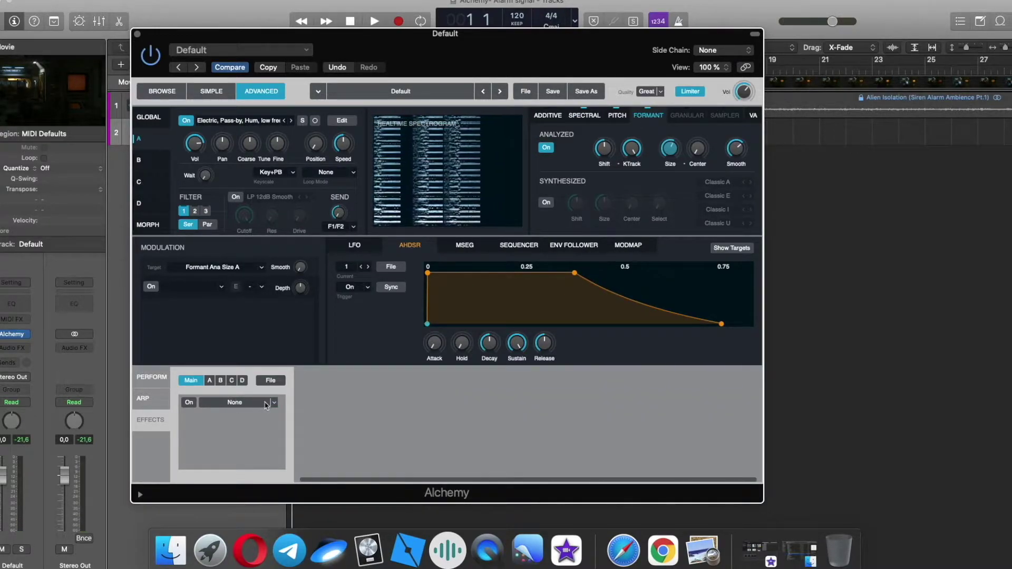
Add a Convolution Reverb to the first slot of the Main effects rack
{"action": "left_click", "coordinate": [213, 404]}
{"action": "mouse_move", "coordinate": [277, 404]}
{"action": "mouse_move", "coordinate": [266, 439]}
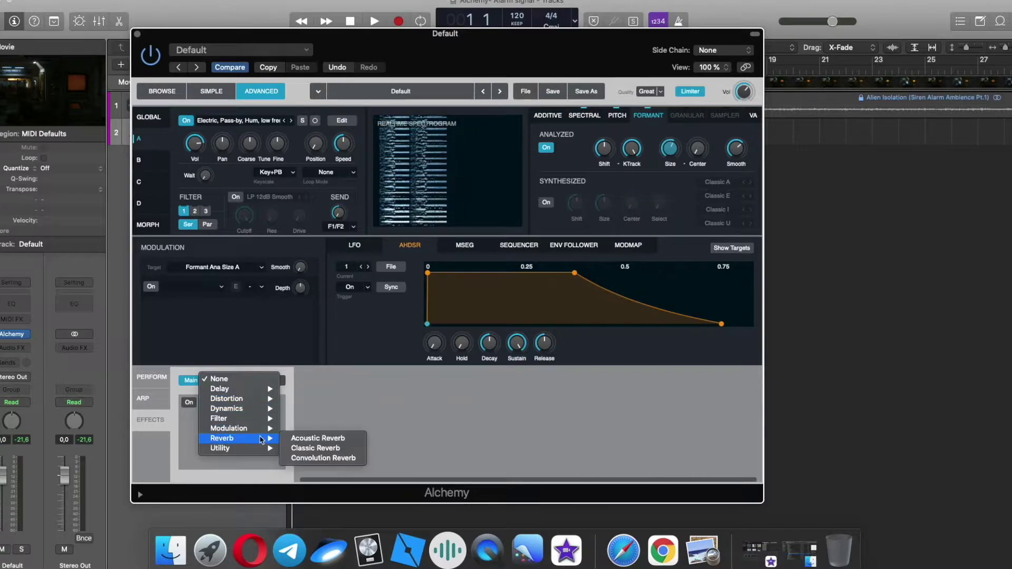
{"action": "left_click", "coordinate": [331, 459]}
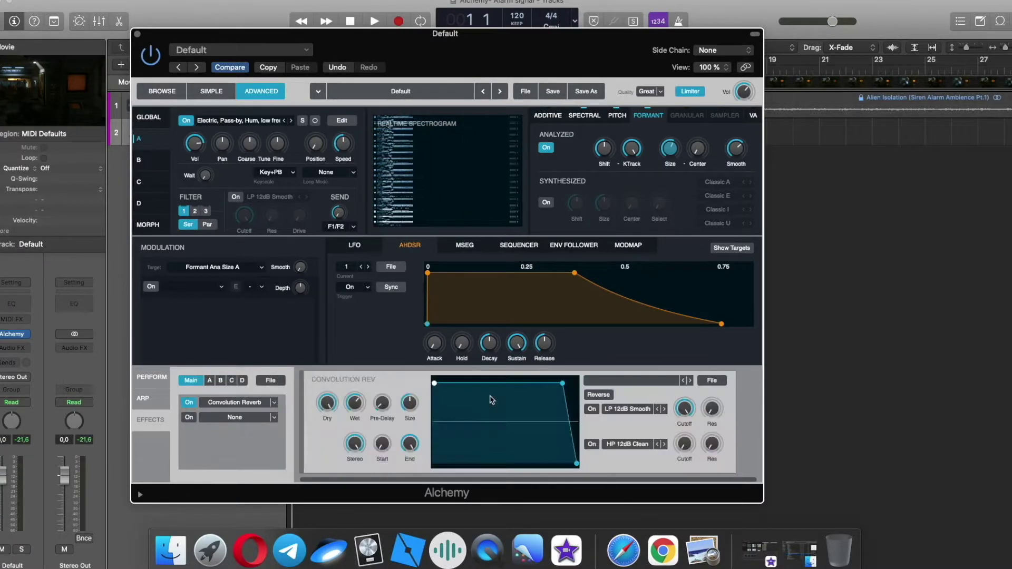
Load the 2.7s_Arena impulse response from Large Spaces > Indoor Spaces into the Convolution Reverb
{"action": "left_click", "coordinate": [633, 385]}
{"action": "mouse_move", "coordinate": [632, 395]}
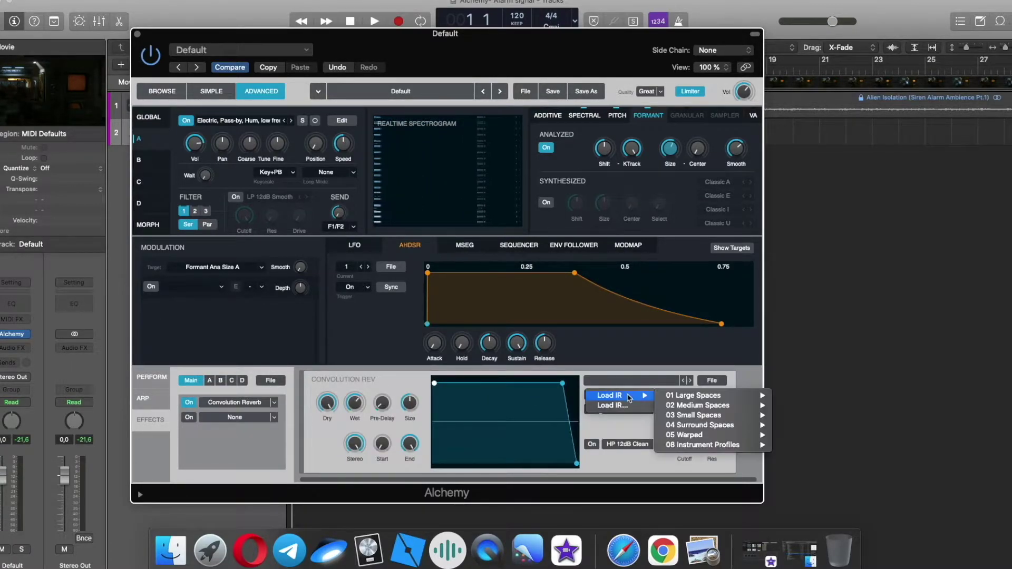
{"action": "mouse_move", "coordinate": [710, 409]}
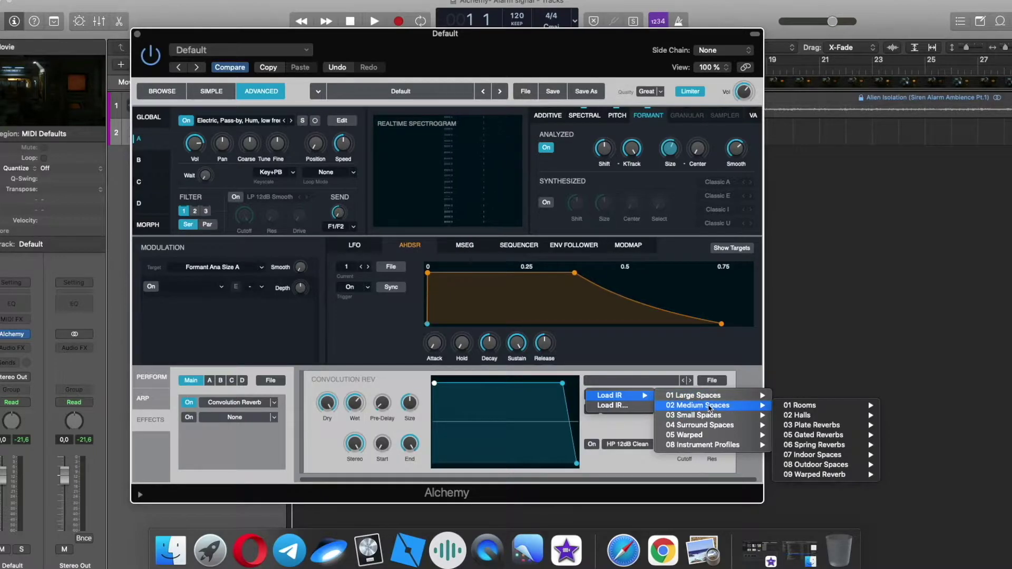
{"action": "mouse_move", "coordinate": [753, 396]}
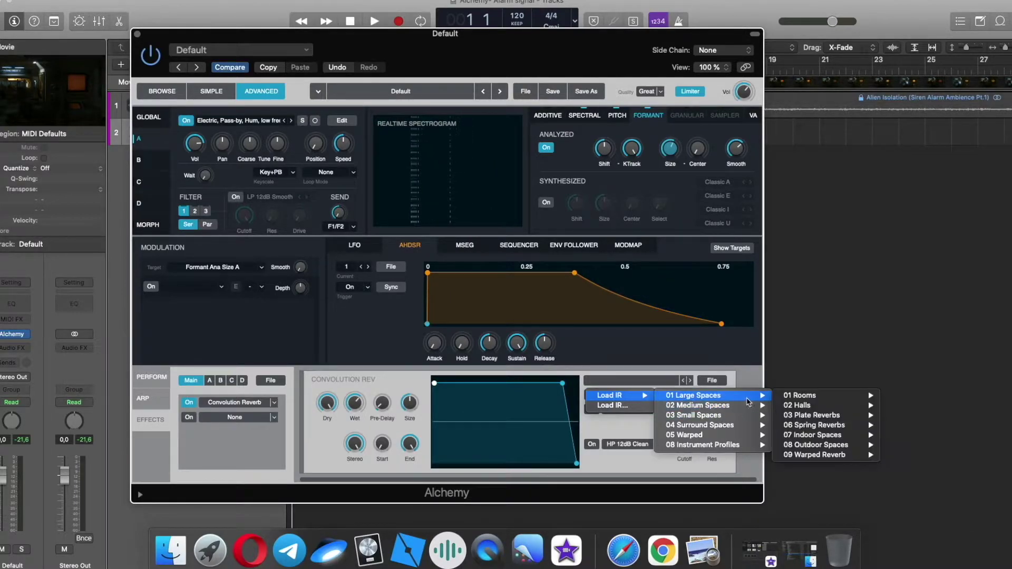
{"action": "mouse_move", "coordinate": [811, 435]}
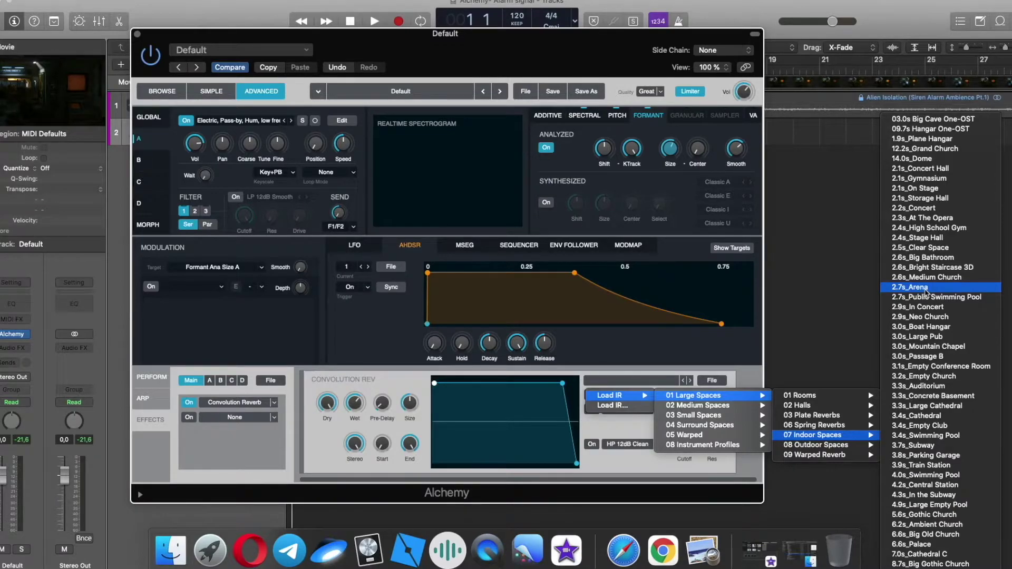
{"action": "left_click", "coordinate": [926, 287]}
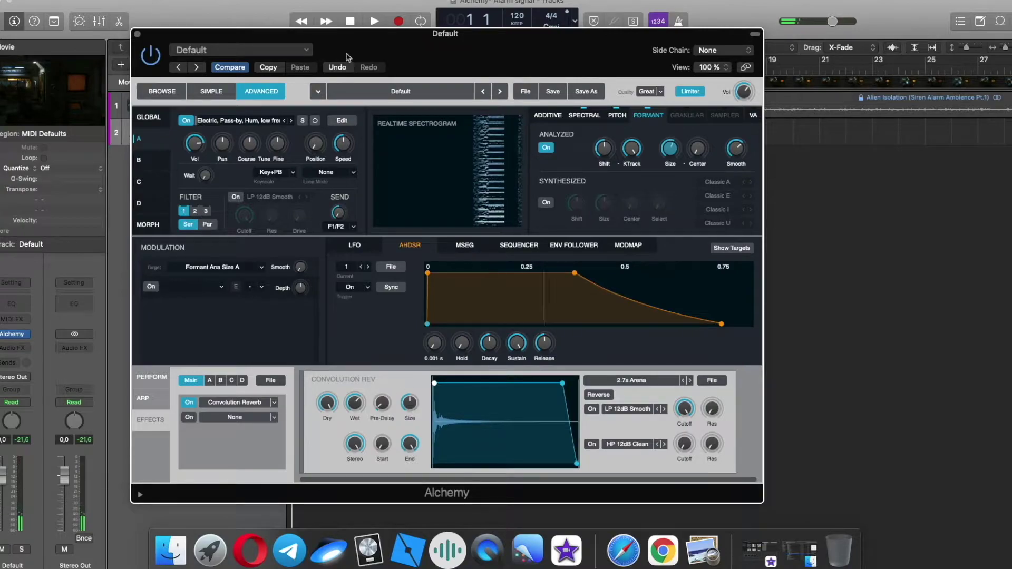
Play the siren alarm movie in its own floating window as a reference, and close that window
{"action": "double_click", "coordinate": [85, 108]}
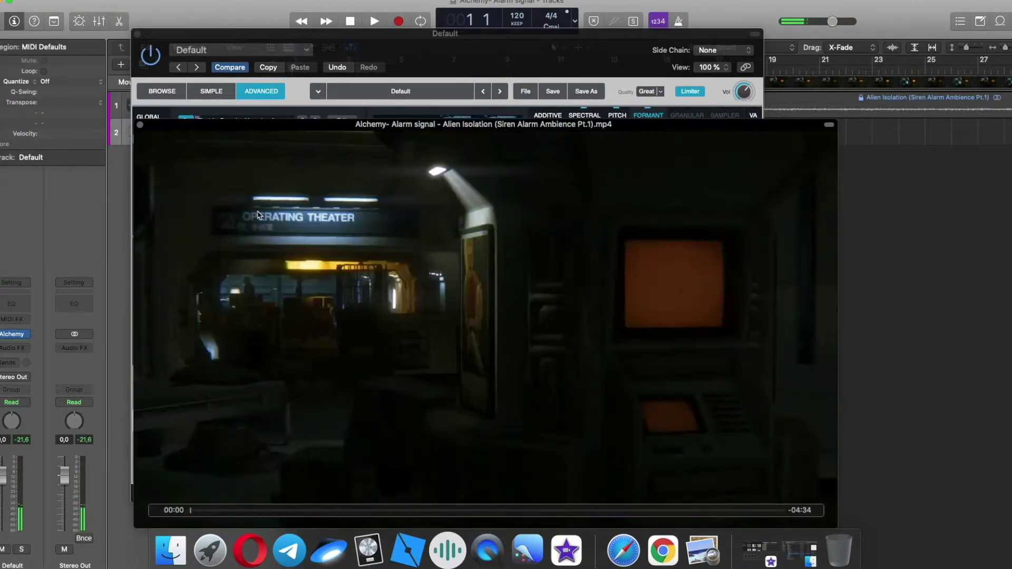
{"action": "mouse_move", "coordinate": [315, 38]}
{"action": "left_mouse_down"}
{"action": "mouse_move", "coordinate": [320, 55]}
{"action": "mouse_move", "coordinate": [318, 46]}
{"action": "left_mouse_up"}
{"action": "left_click", "coordinate": [823, 174]}
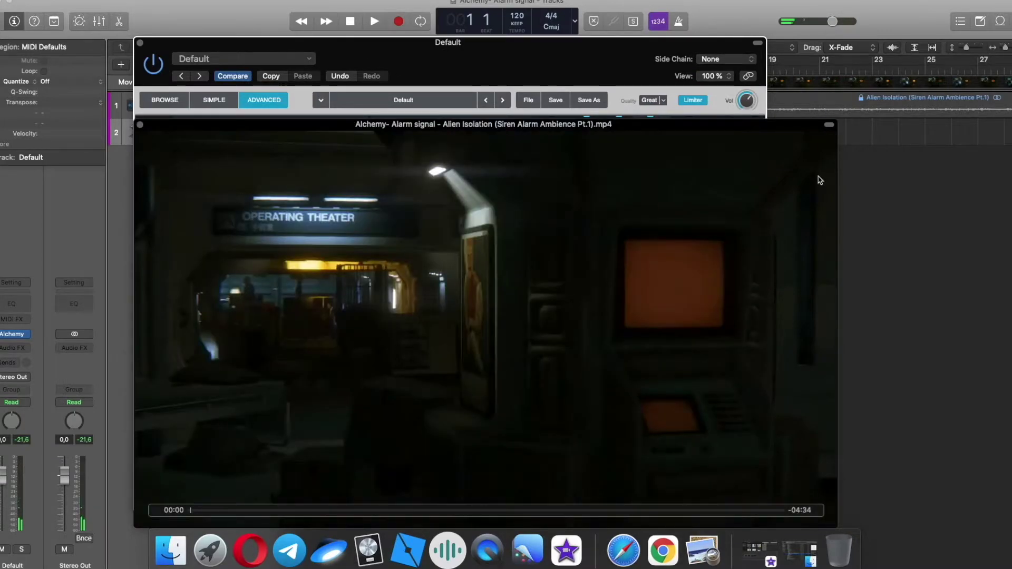
{"action": "key", "text": "space"}
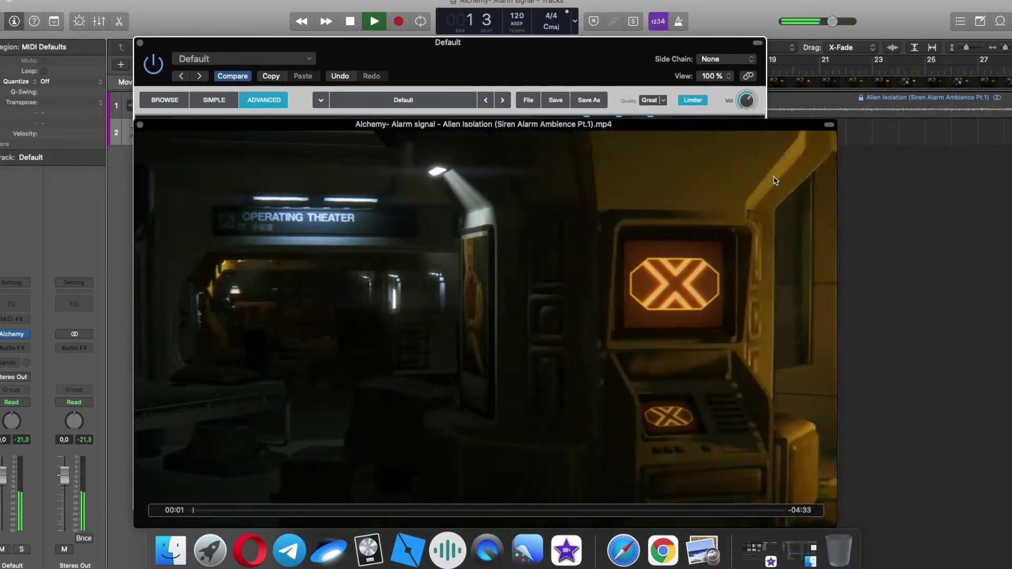
{"action": "left_click_drag", "start_coordinate": [580, 125], "coordinate": [548, 97]}
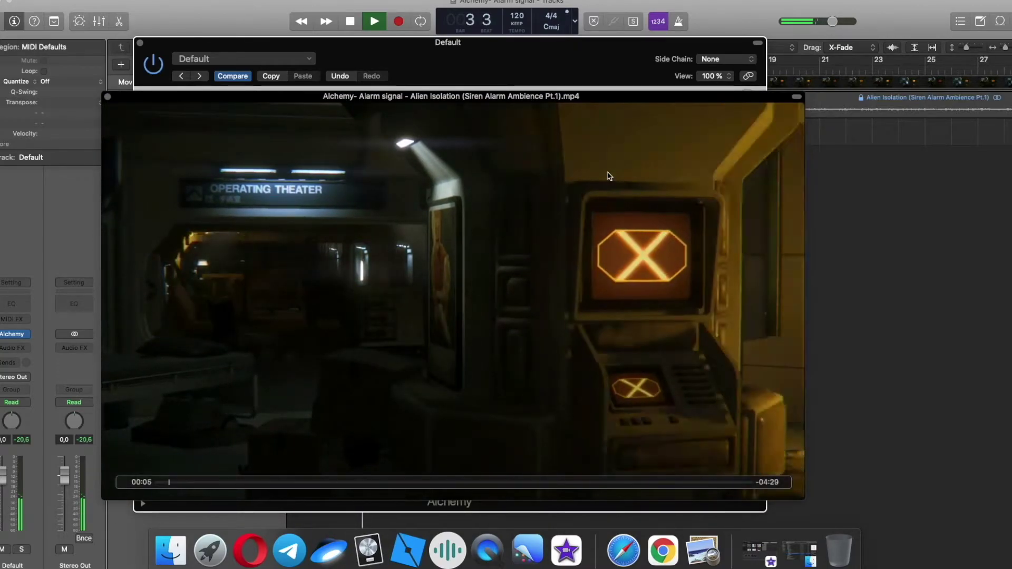
{"action": "left_click", "coordinate": [107, 96]}
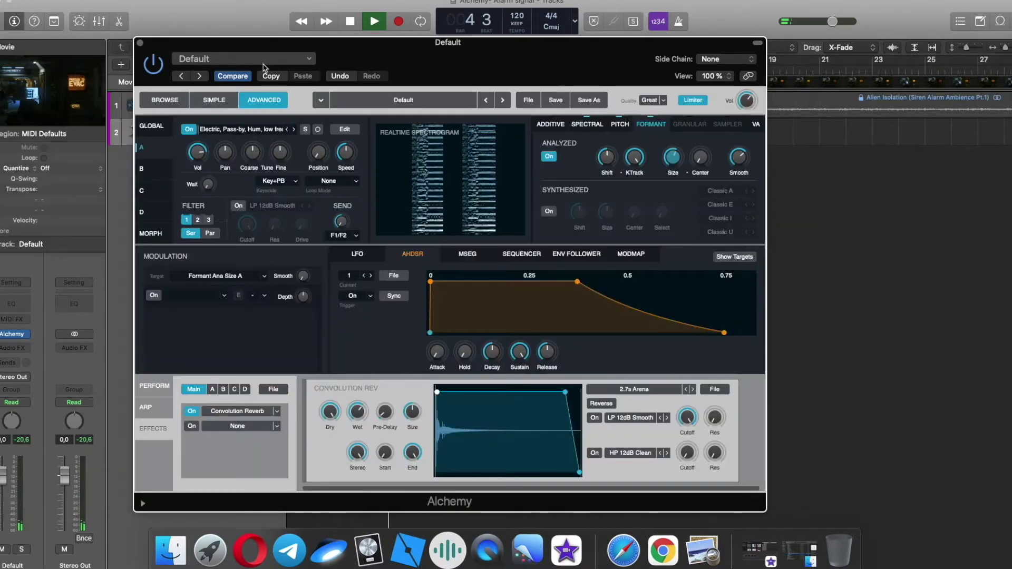
{"action": "left_click_drag", "start_coordinate": [341, 56], "coordinate": [357, 52]}
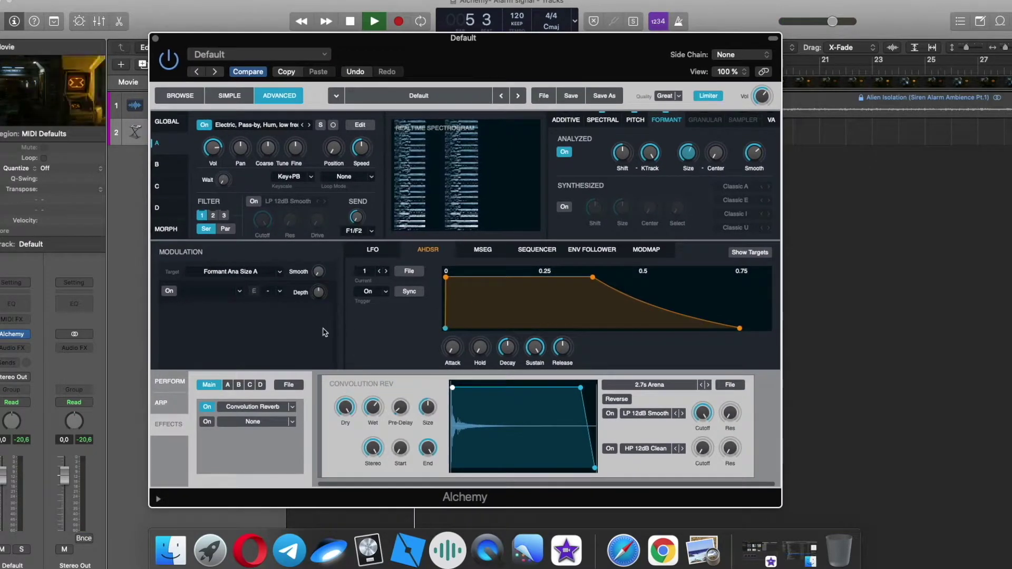
{"action": "left_click", "coordinate": [373, 249]}
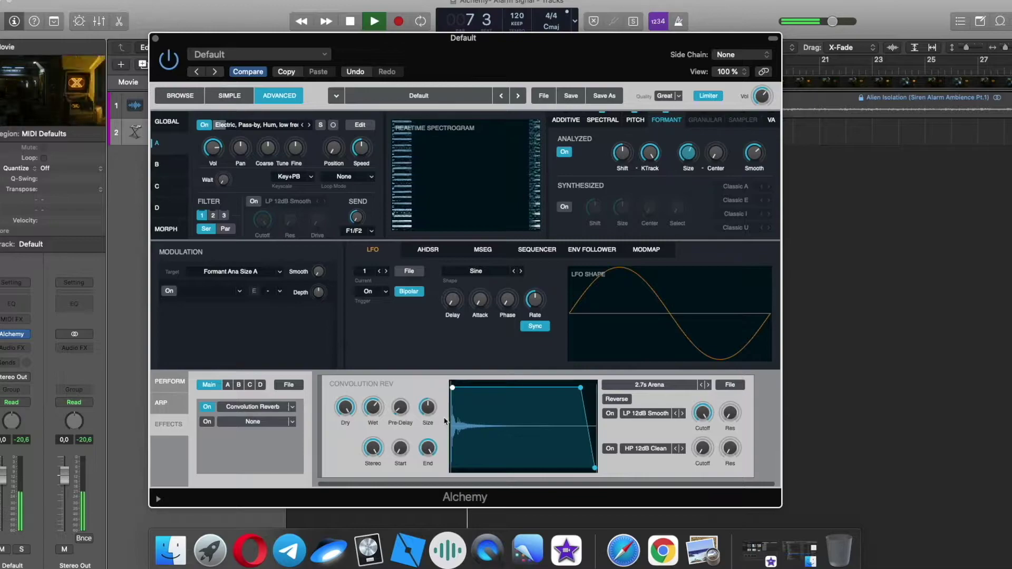
{"action": "left_click", "coordinate": [170, 384]}
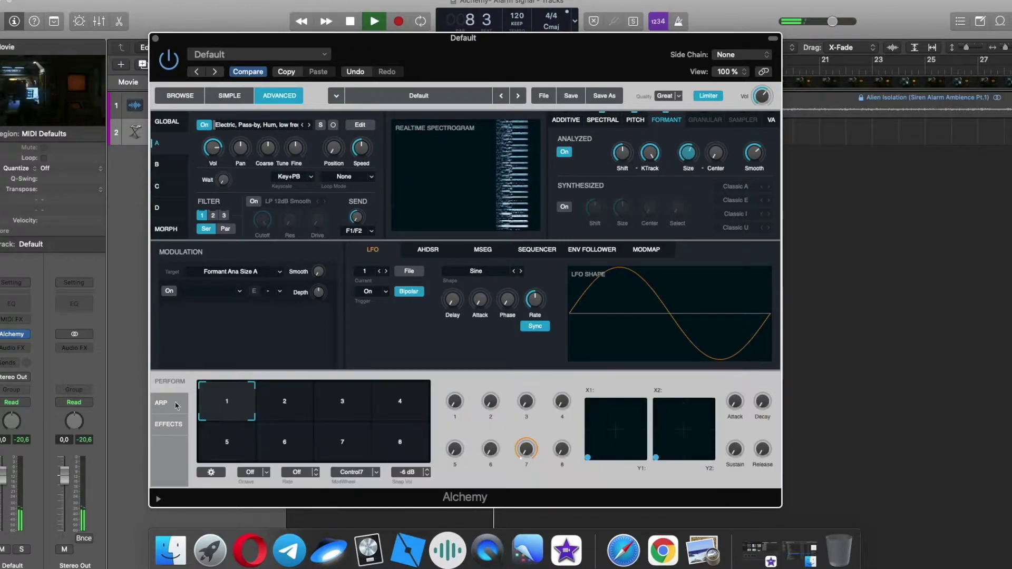
{"action": "left_click", "coordinate": [161, 403]}
{"action": "left_click", "coordinate": [168, 424]}
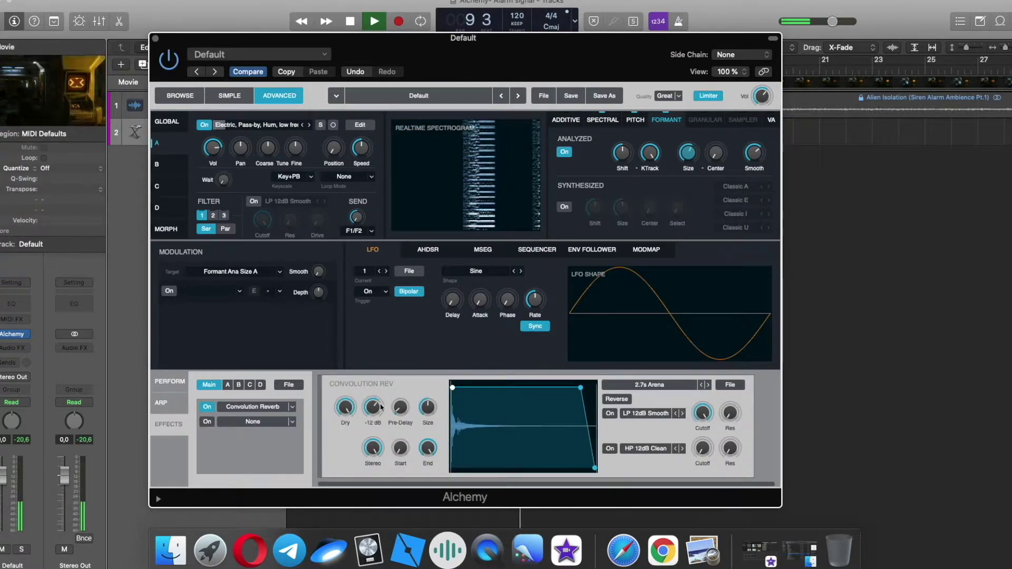
Compare the Noise and Pitch modes of source A's Spectral element, keep Pitch, and adjust the bandpass filter's Low Cut
{"action": "left_click", "coordinate": [600, 121]}
{"action": "left_click", "coordinate": [685, 149]}
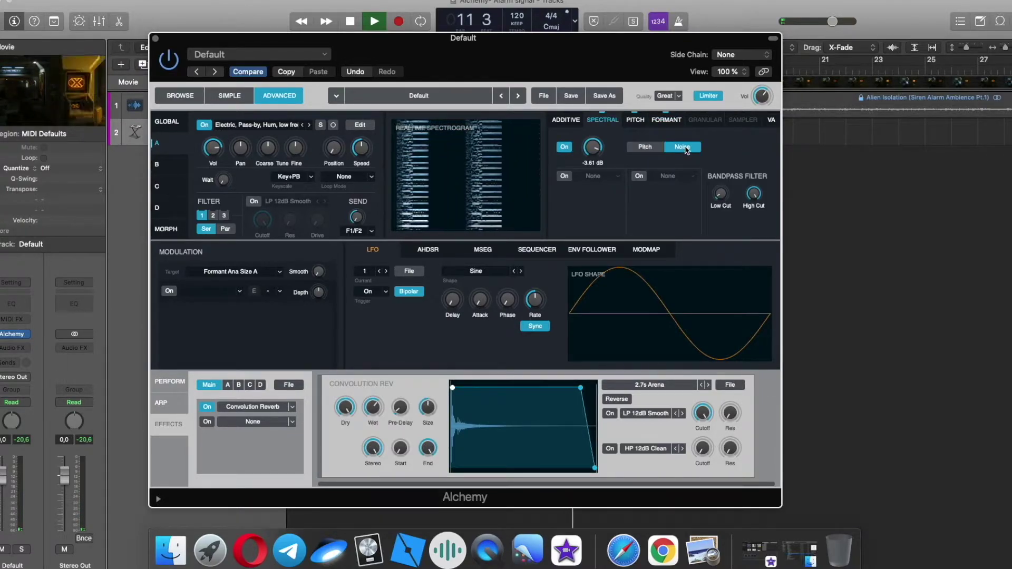
{"action": "left_click", "coordinate": [654, 151]}
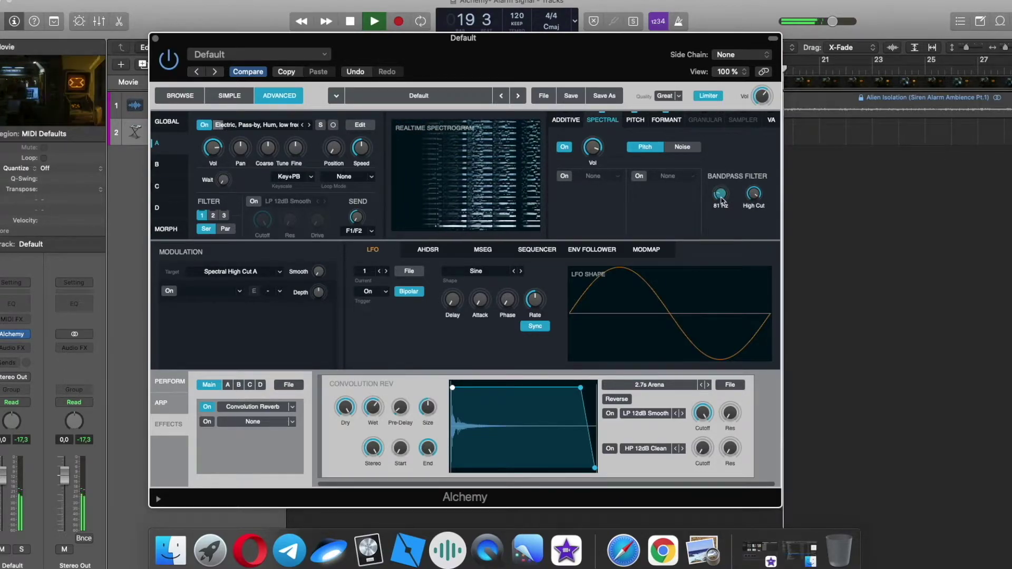
{"action": "left_click_drag", "start_coordinate": [721, 196], "coordinate": [732, 124]}
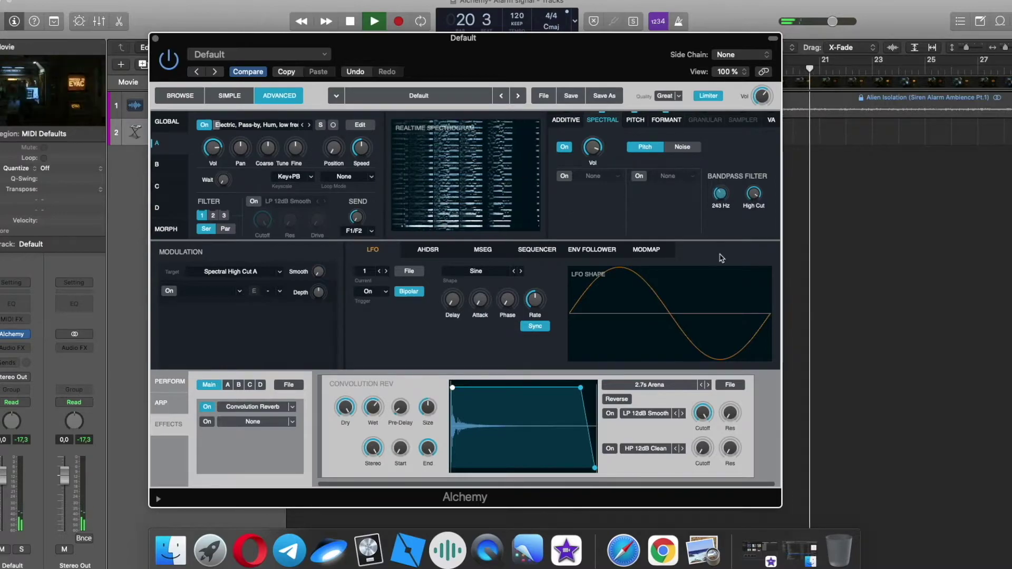
{"action": "mouse_move", "coordinate": [724, 195]}
{"action": "left_mouse_down"}
{"action": "mouse_move", "coordinate": [712, 212]}
{"action": "mouse_move", "coordinate": [723, 199]}
{"action": "left_mouse_up"}
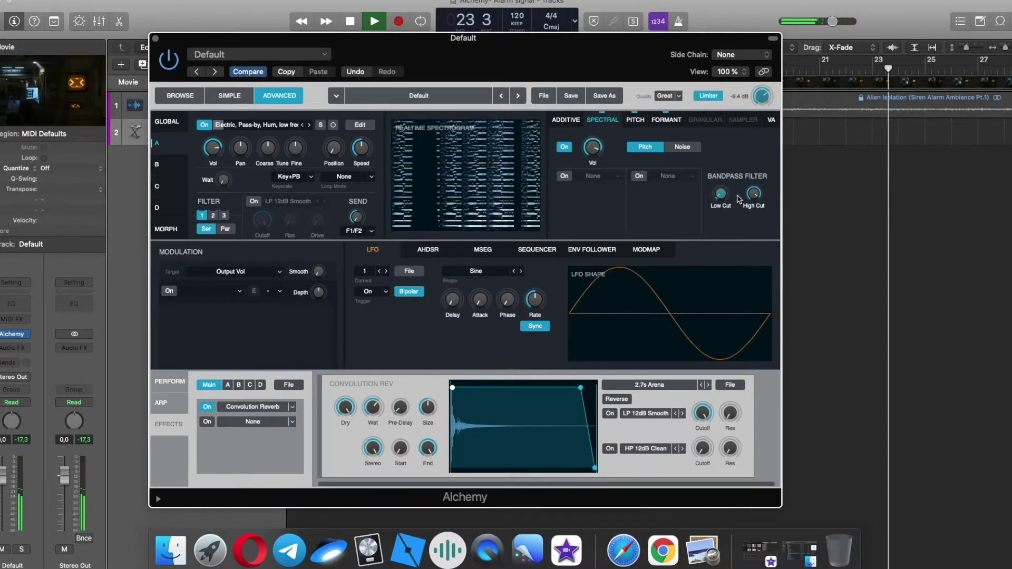
{"action": "left_click_drag", "start_coordinate": [719, 203], "coordinate": [720, 194]}
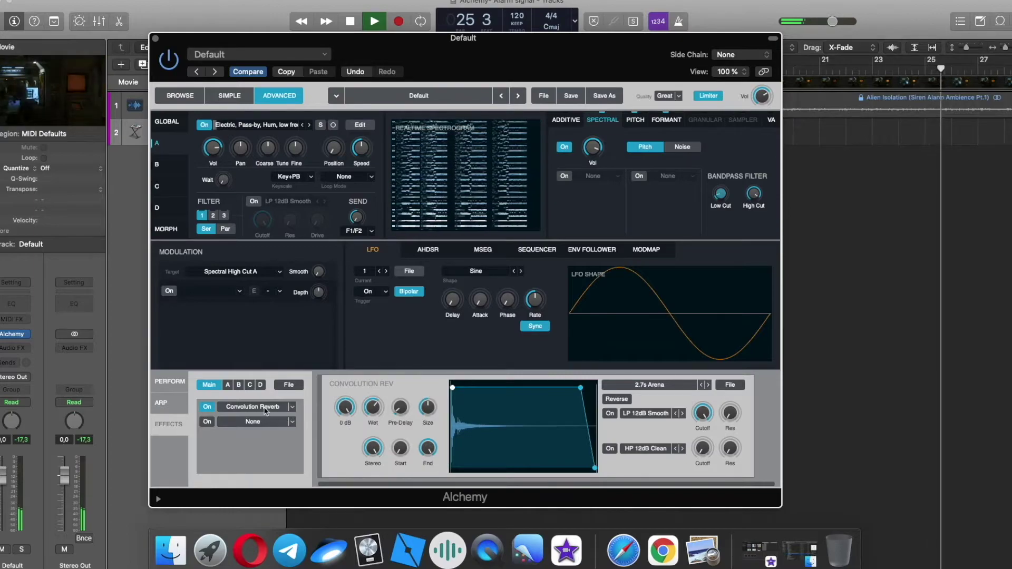
Try the next impulse response in the Convolution Reverb, and load 1.8s_Key Hall from Medium Spaces > Indoor Spaces instead
{"action": "left_click", "coordinate": [709, 385]}
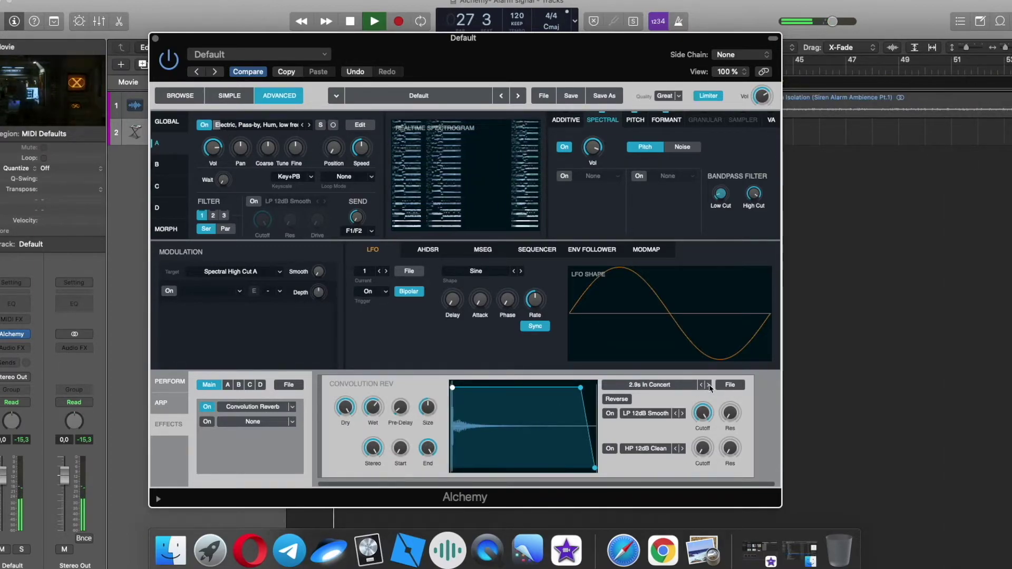
{"action": "left_click", "coordinate": [686, 389]}
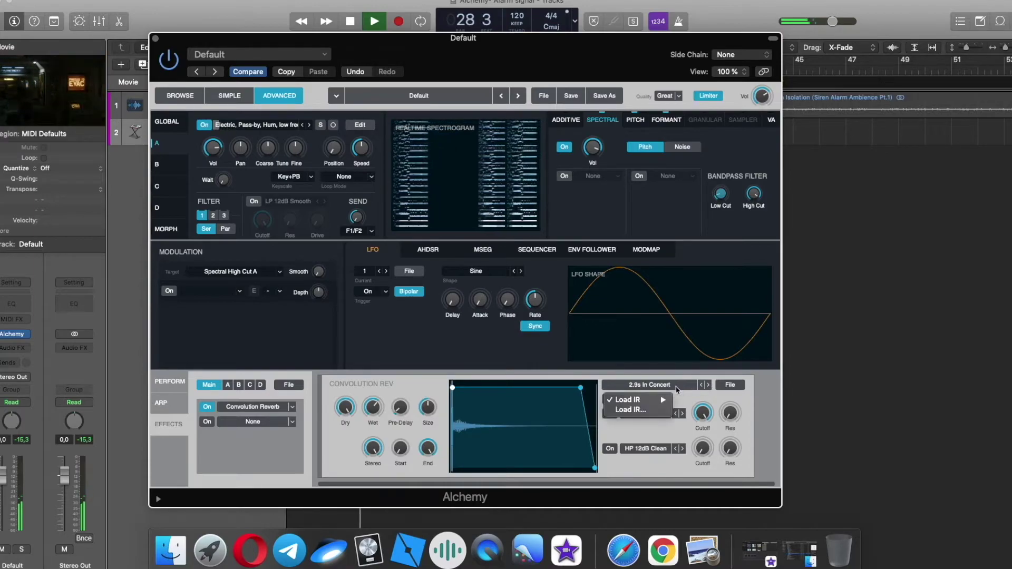
{"action": "mouse_move", "coordinate": [649, 402]}
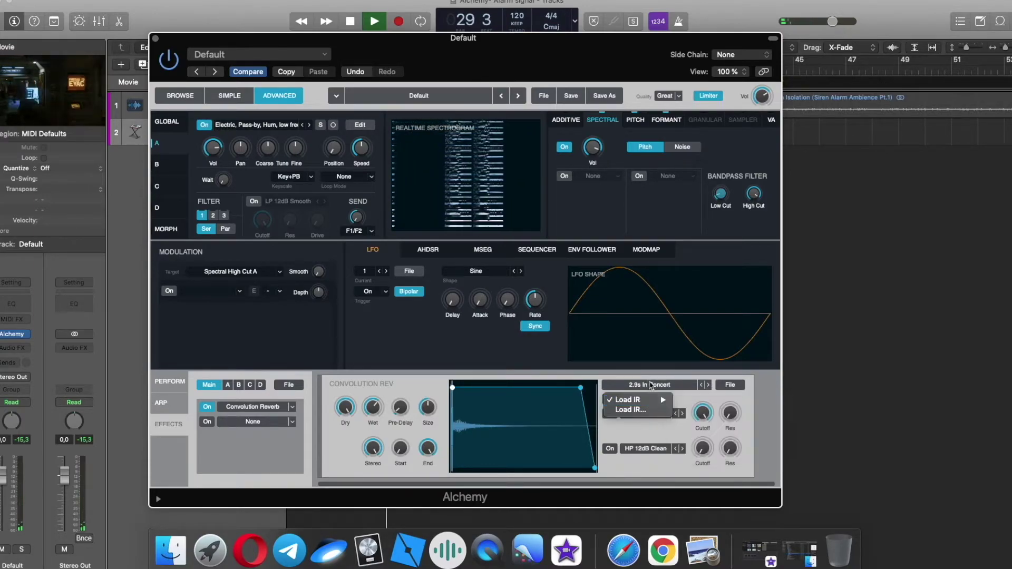
{"action": "mouse_move", "coordinate": [737, 409]}
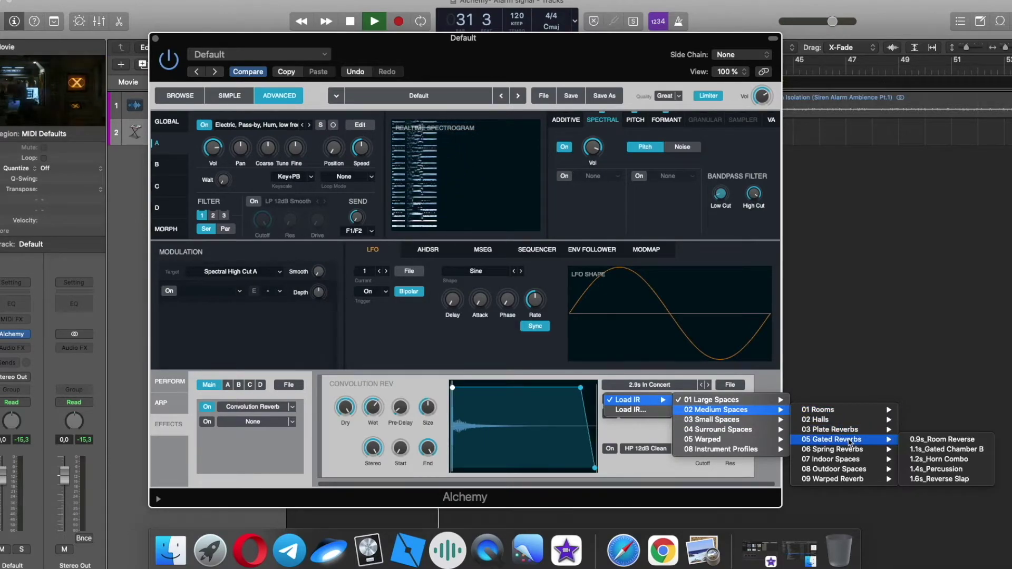
{"action": "mouse_move", "coordinate": [856, 453]}
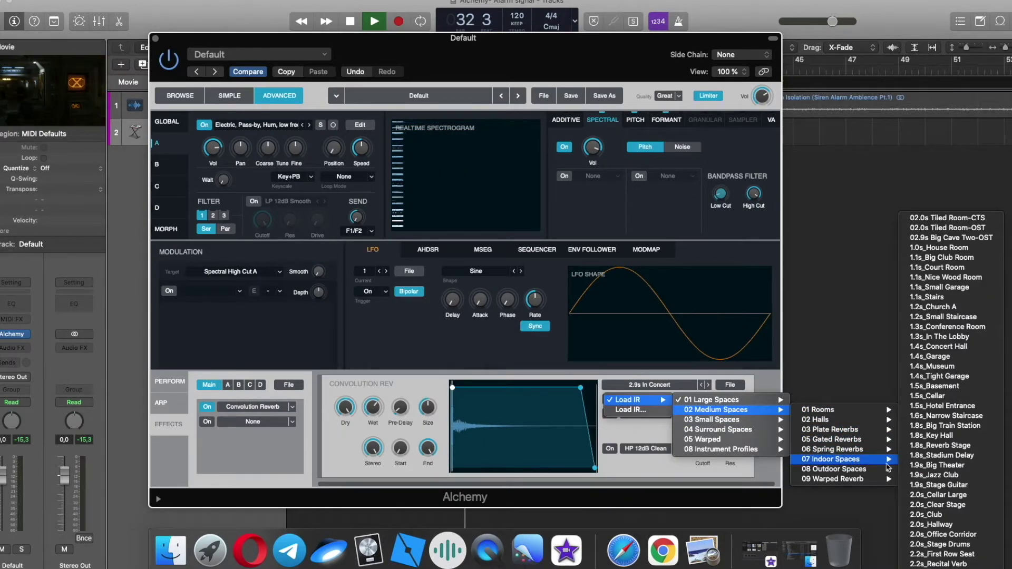
{"action": "left_click", "coordinate": [941, 437]}
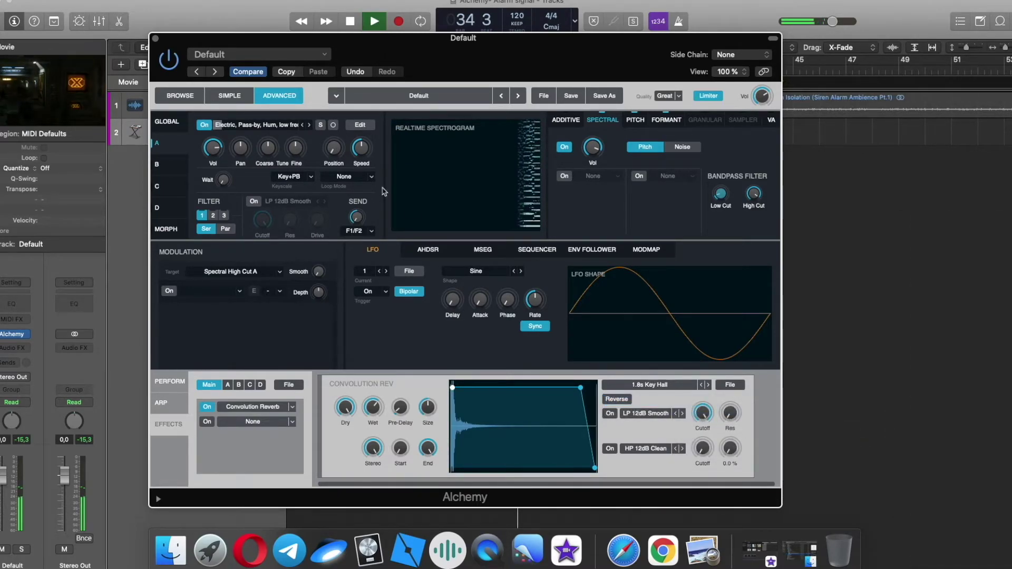
Check the siren alarm movie in its floating window, close it, and set source A's coarse tuning to -10 semitones
{"action": "double_click", "coordinate": [62, 87]}
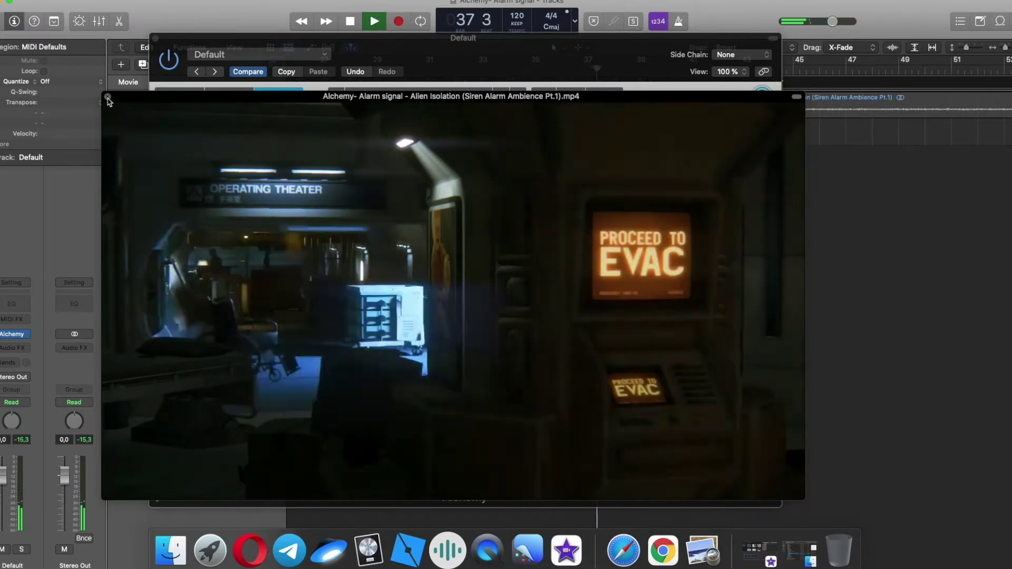
{"action": "key", "text": "alt+super+m"}
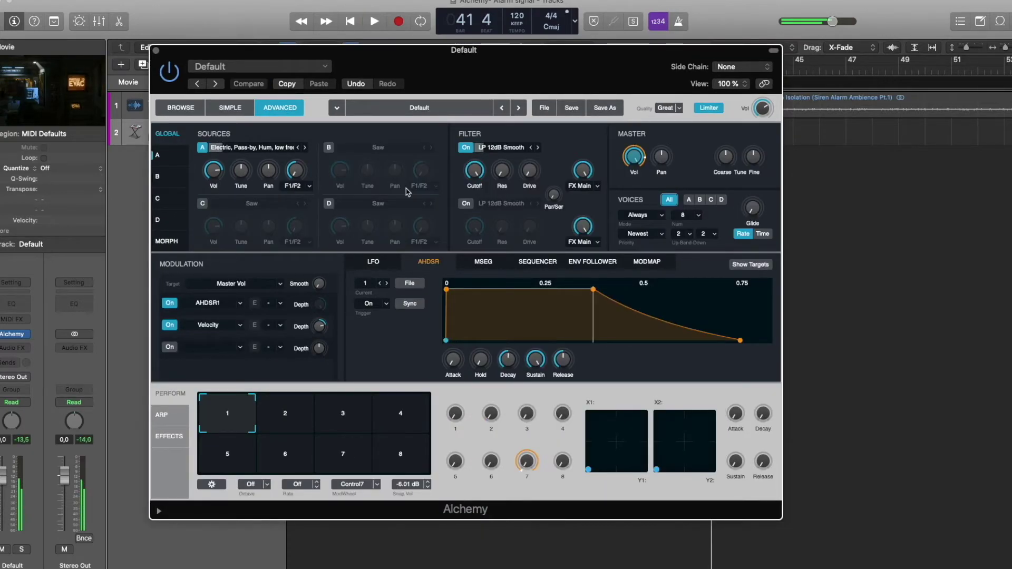
{"action": "left_click", "coordinate": [171, 159]}
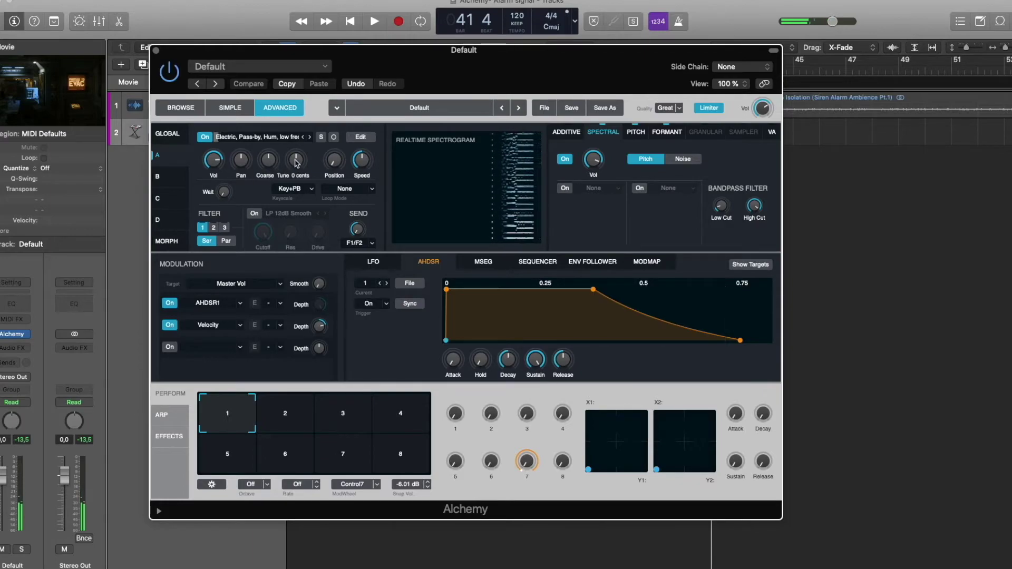
{"action": "left_click_drag", "start_coordinate": [296, 163], "coordinate": [298, 152]}
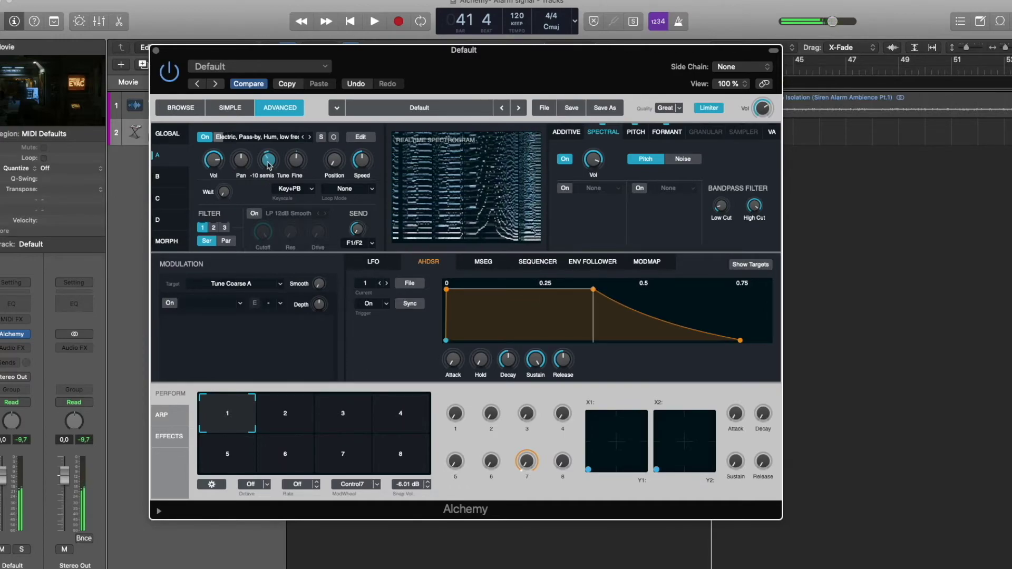
Play the siren alarm movie in its floating window again to compare its pitch with source A, and close the window
{"action": "double_click", "coordinate": [62, 103]}
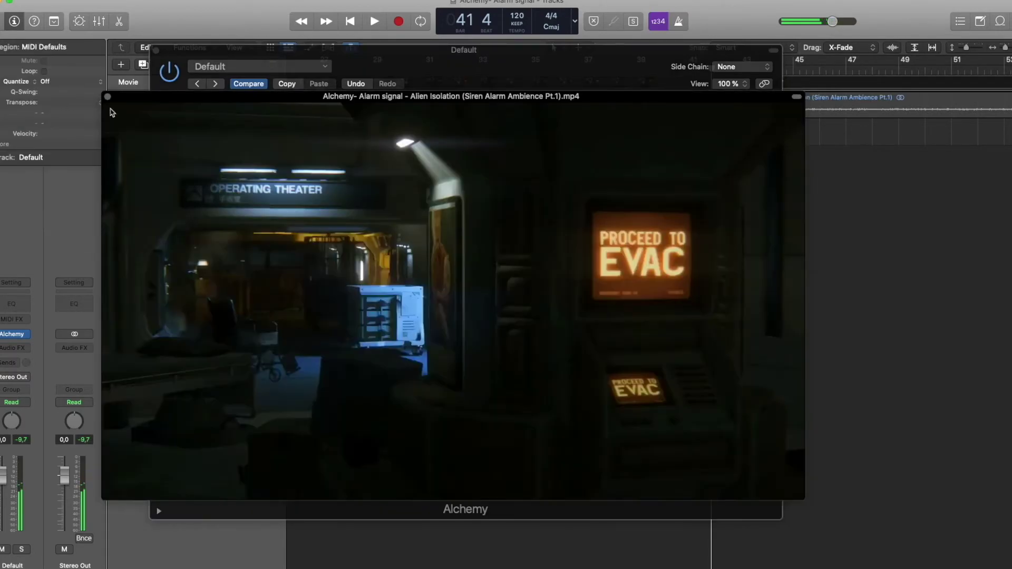
{"action": "mouse_move", "coordinate": [362, 110]}
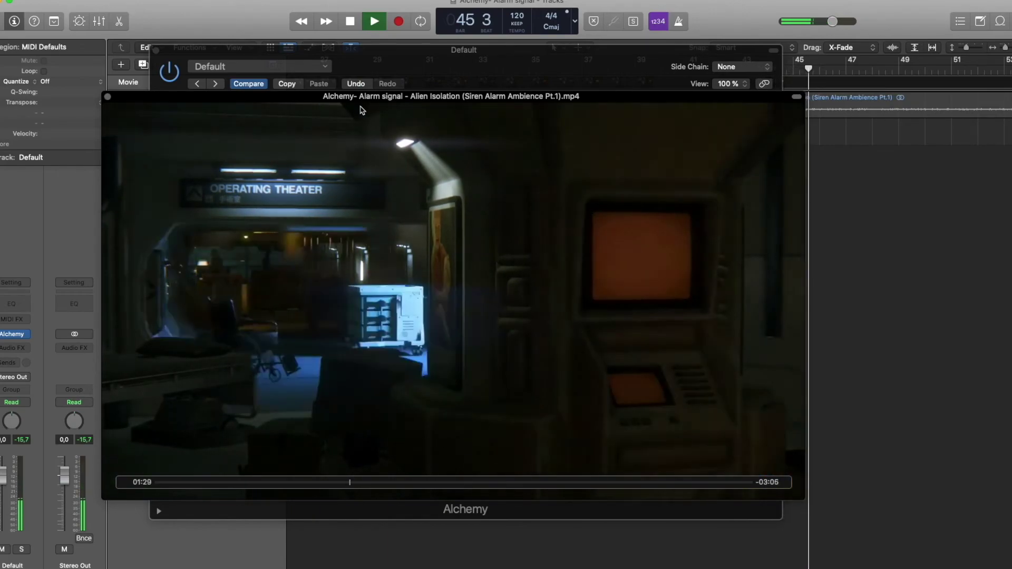
{"action": "left_click", "coordinate": [108, 97]}
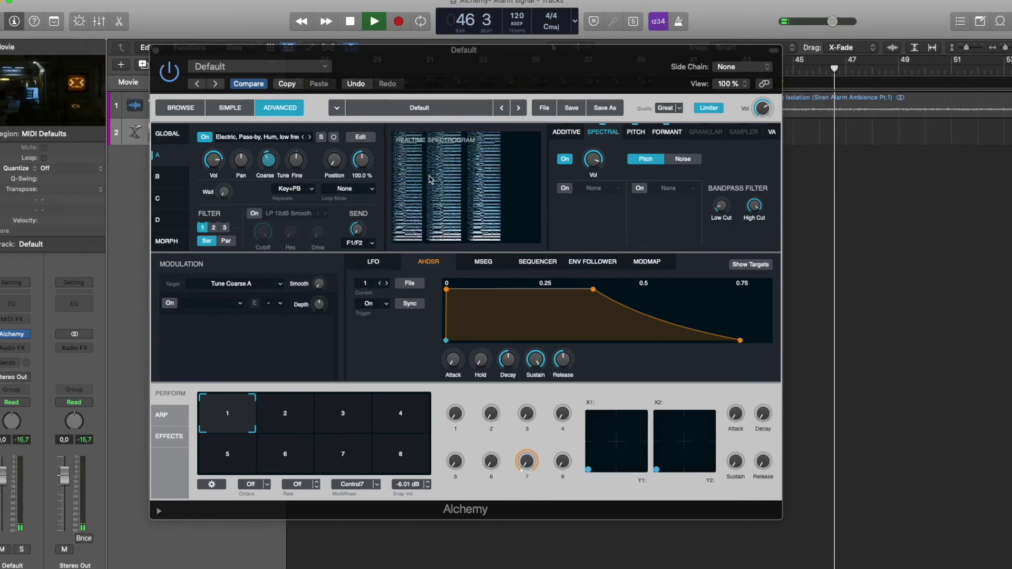
Audition source A's coarse tuning at 0 semitones and set it to -7 semitones
{"action": "left_click_drag", "start_coordinate": [268, 167], "coordinate": [269, 155]}
{"action": "scroll", "coordinate": [270, 160], "scroll_direction": "down", "scroll_amount": 1}
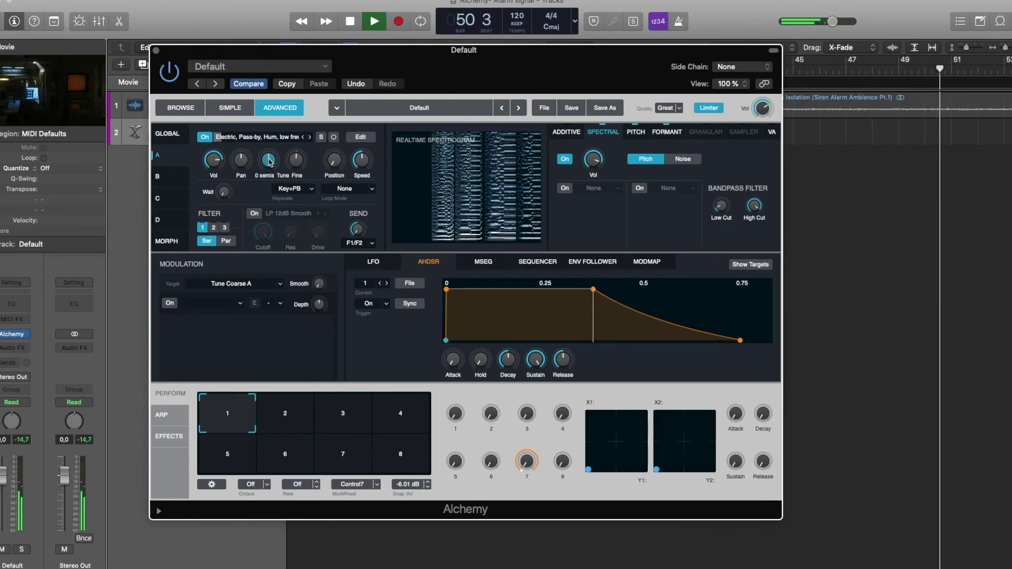
{"action": "scroll", "coordinate": [270, 162], "scroll_direction": "down", "scroll_amount": 7}
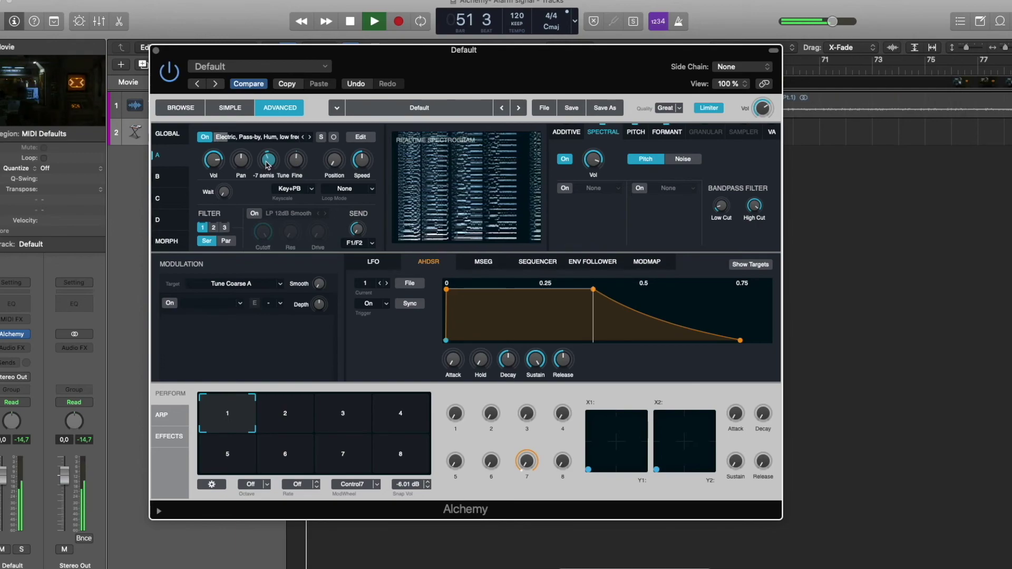